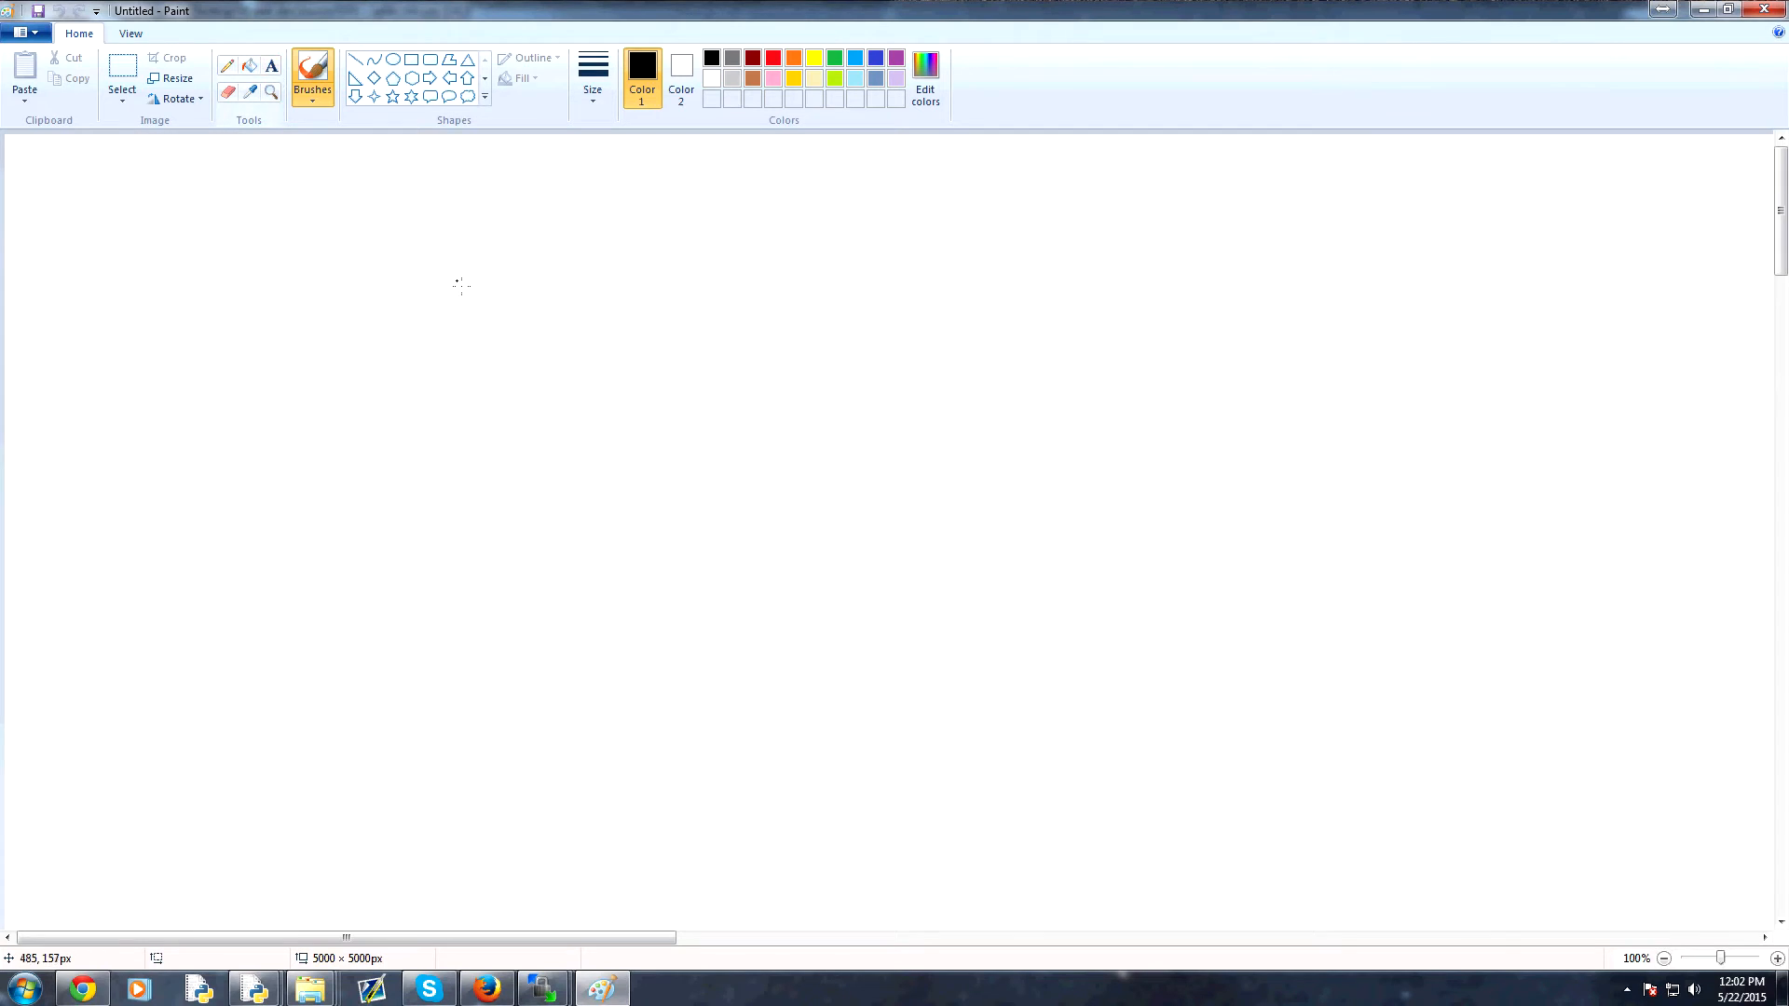
Handwrite the title 'Database' across the top of the canvas with the brush.
{"action": "left_click_drag", "start_coordinate": [518, 204], "coordinate": [535, 254]}
{"action": "left_click_drag", "start_coordinate": [638, 239], "coordinate": [721, 254]}
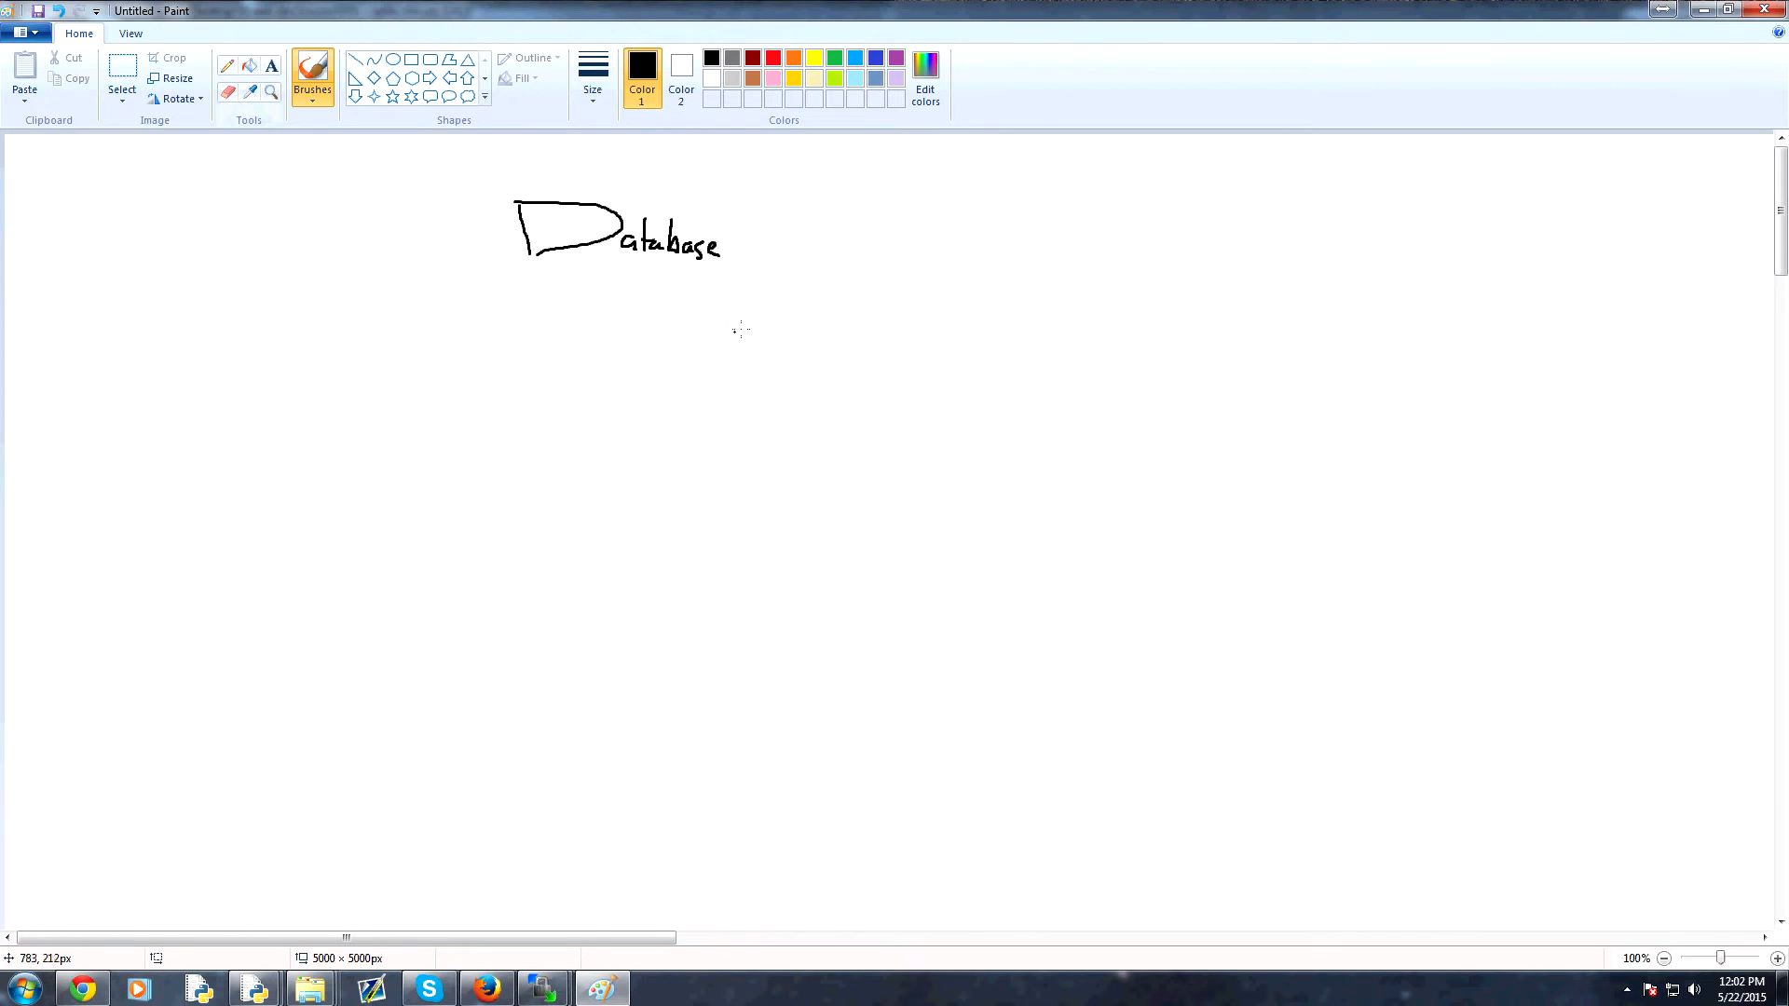
Draw the large outer box below the title and four small boxes along its top row.
{"action": "left_click", "coordinate": [414, 64]}
{"action": "mouse_move", "coordinate": [318, 266]}
{"action": "left_mouse_down"}
{"action": "mouse_move", "coordinate": [1266, 749]}
{"action": "mouse_move", "coordinate": [1214, 808]}
{"action": "left_mouse_up"}
{"action": "mouse_move", "coordinate": [338, 290]}
{"action": "left_mouse_down"}
{"action": "mouse_move", "coordinate": [434, 410]}
{"action": "mouse_move", "coordinate": [467, 415]}
{"action": "left_mouse_up"}
{"action": "left_click_drag", "start_coordinate": [517, 285], "coordinate": [673, 425]}
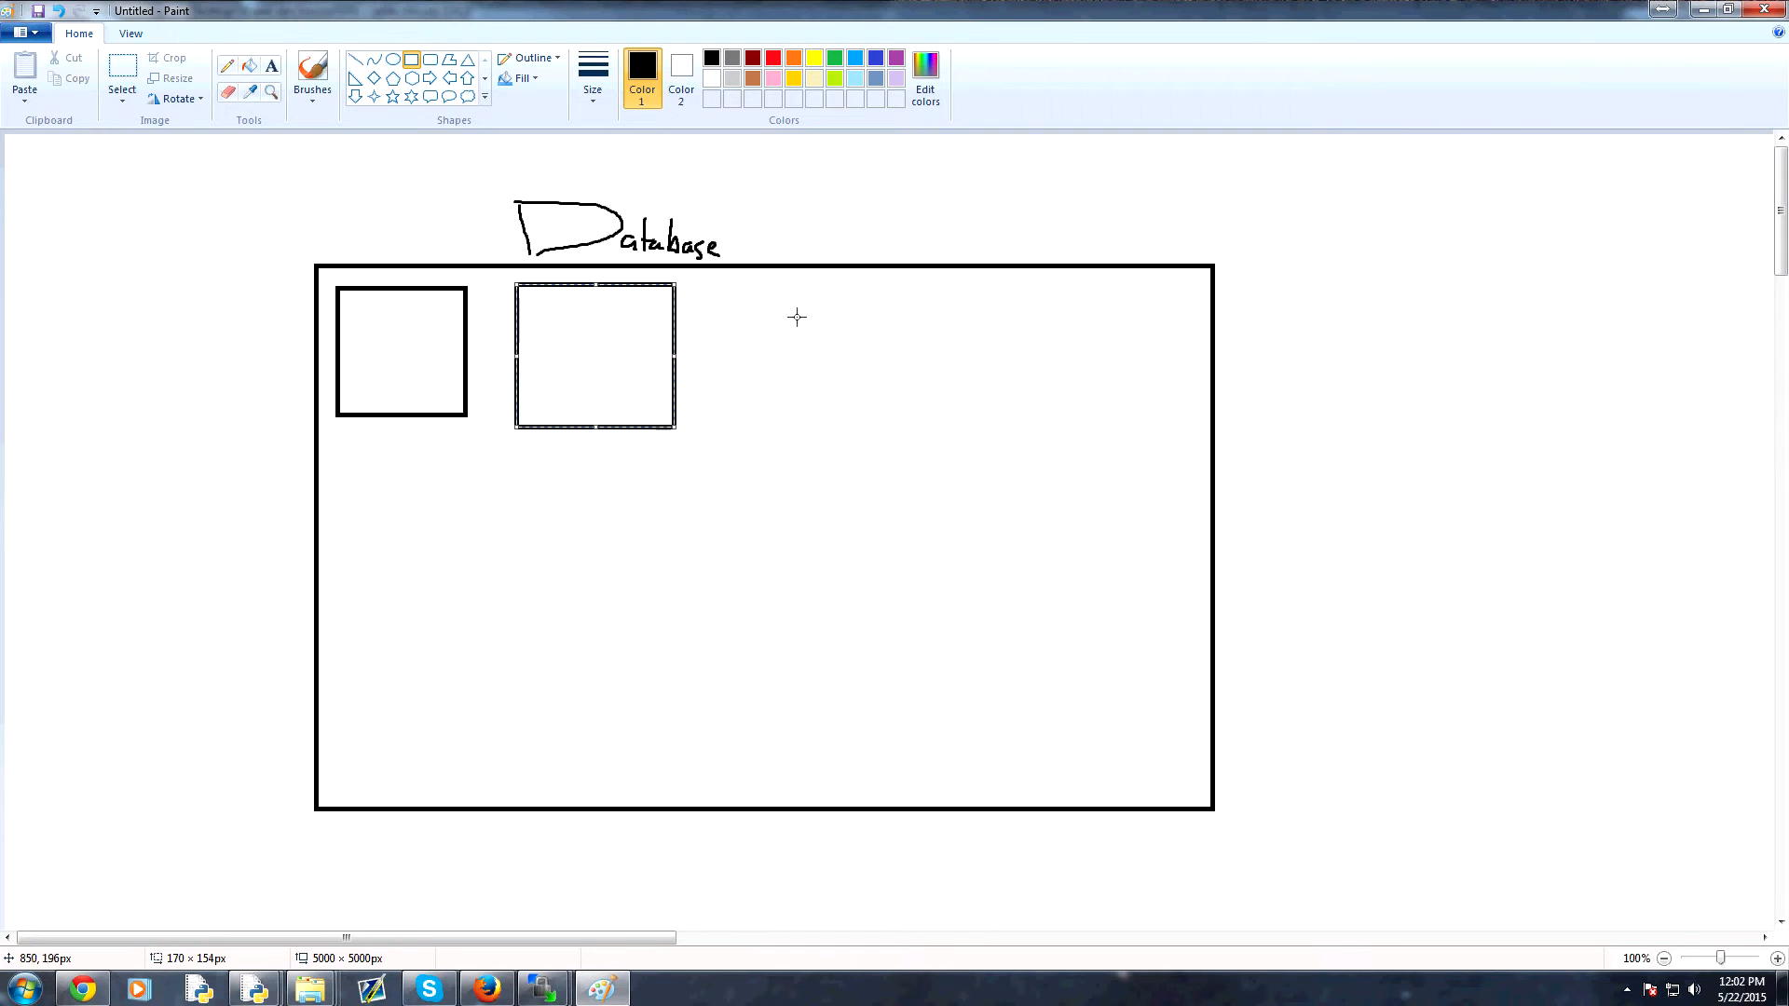
{"action": "left_click_drag", "start_coordinate": [733, 291], "coordinate": [864, 435]}
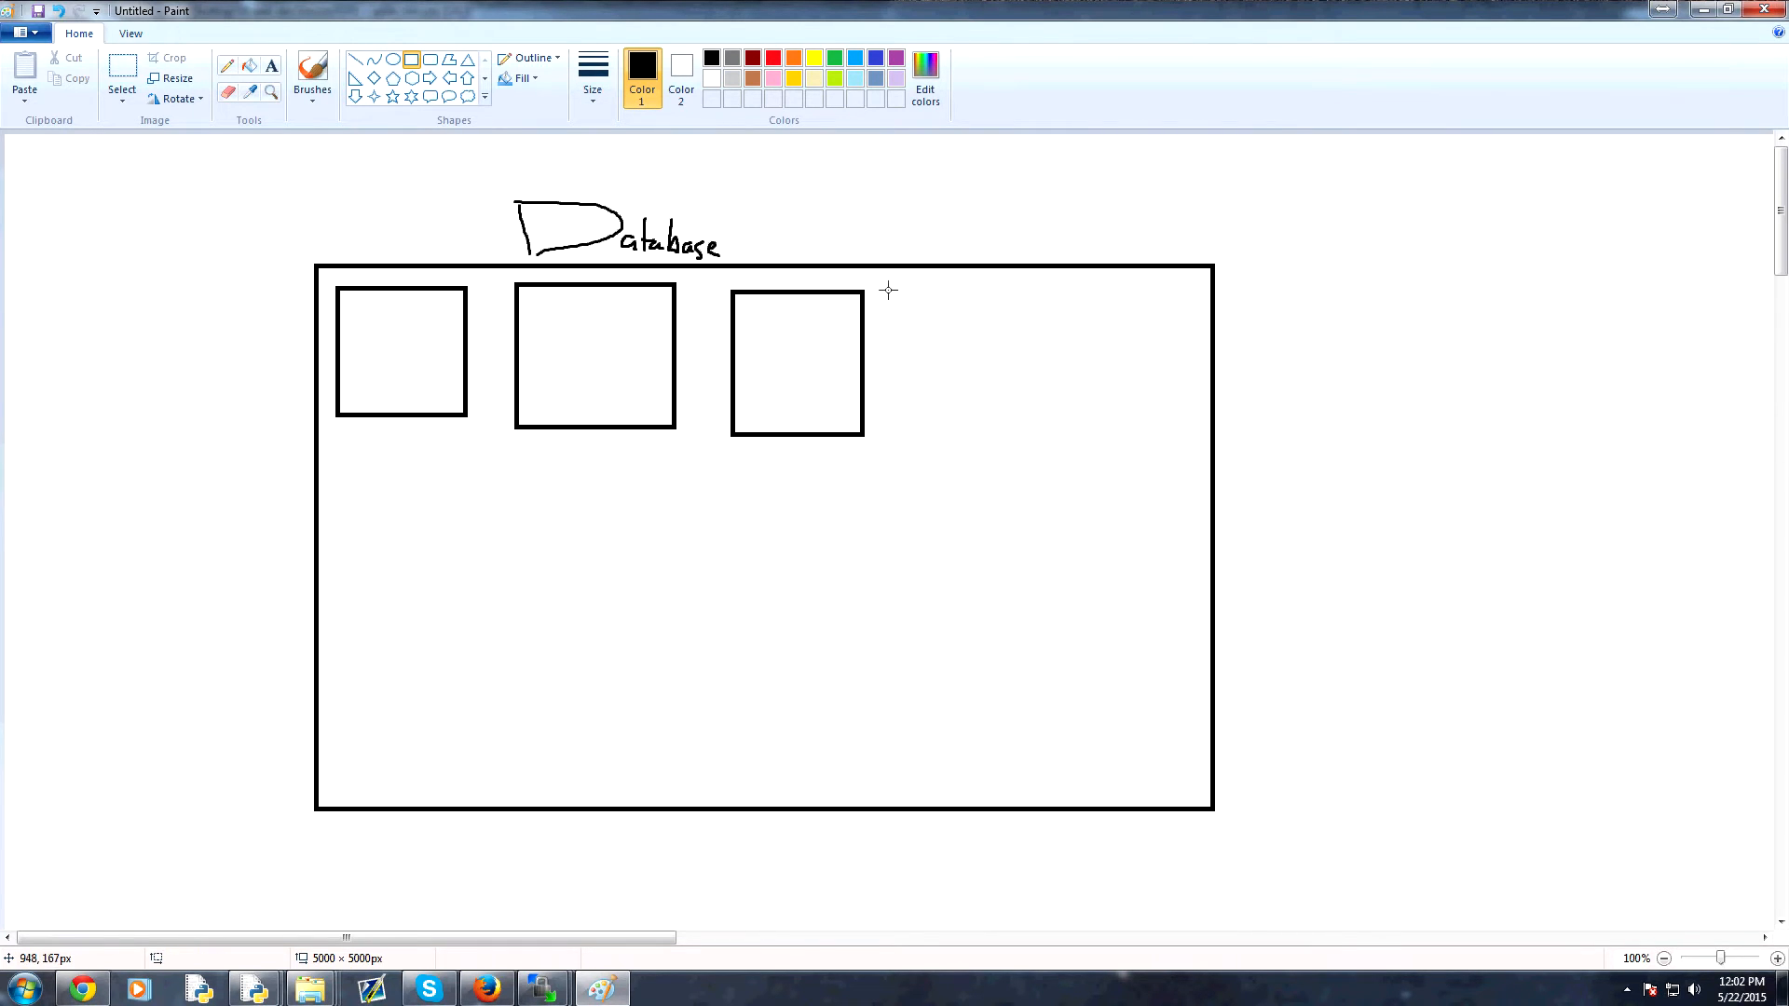
{"action": "left_click_drag", "start_coordinate": [888, 291], "coordinate": [1040, 442]}
Draw the large lower-left box and a smaller box beside it, the newest outlined in red.
{"action": "mouse_move", "coordinate": [376, 463]}
{"action": "left_mouse_down"}
{"action": "mouse_move", "coordinate": [629, 725]}
{"action": "mouse_move", "coordinate": [766, 773]}
{"action": "left_mouse_up"}
{"action": "left_click_drag", "start_coordinate": [766, 463], "coordinate": [947, 569]}
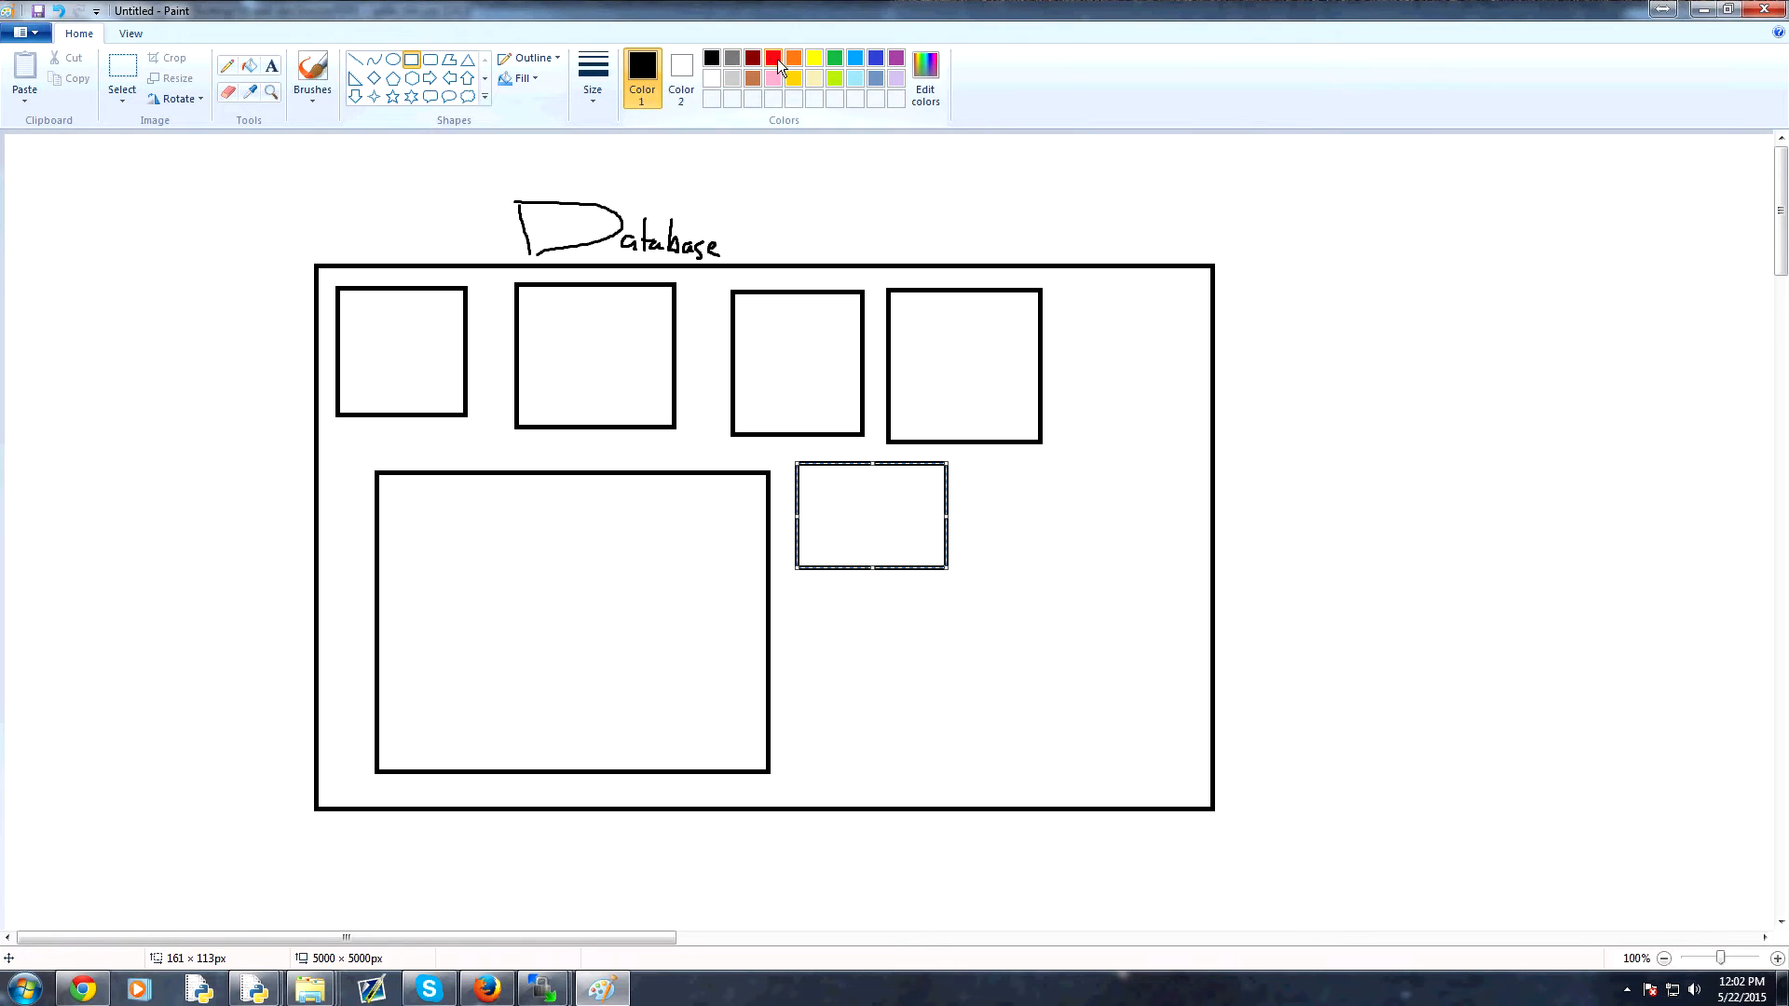
{"action": "left_click", "coordinate": [776, 60]}
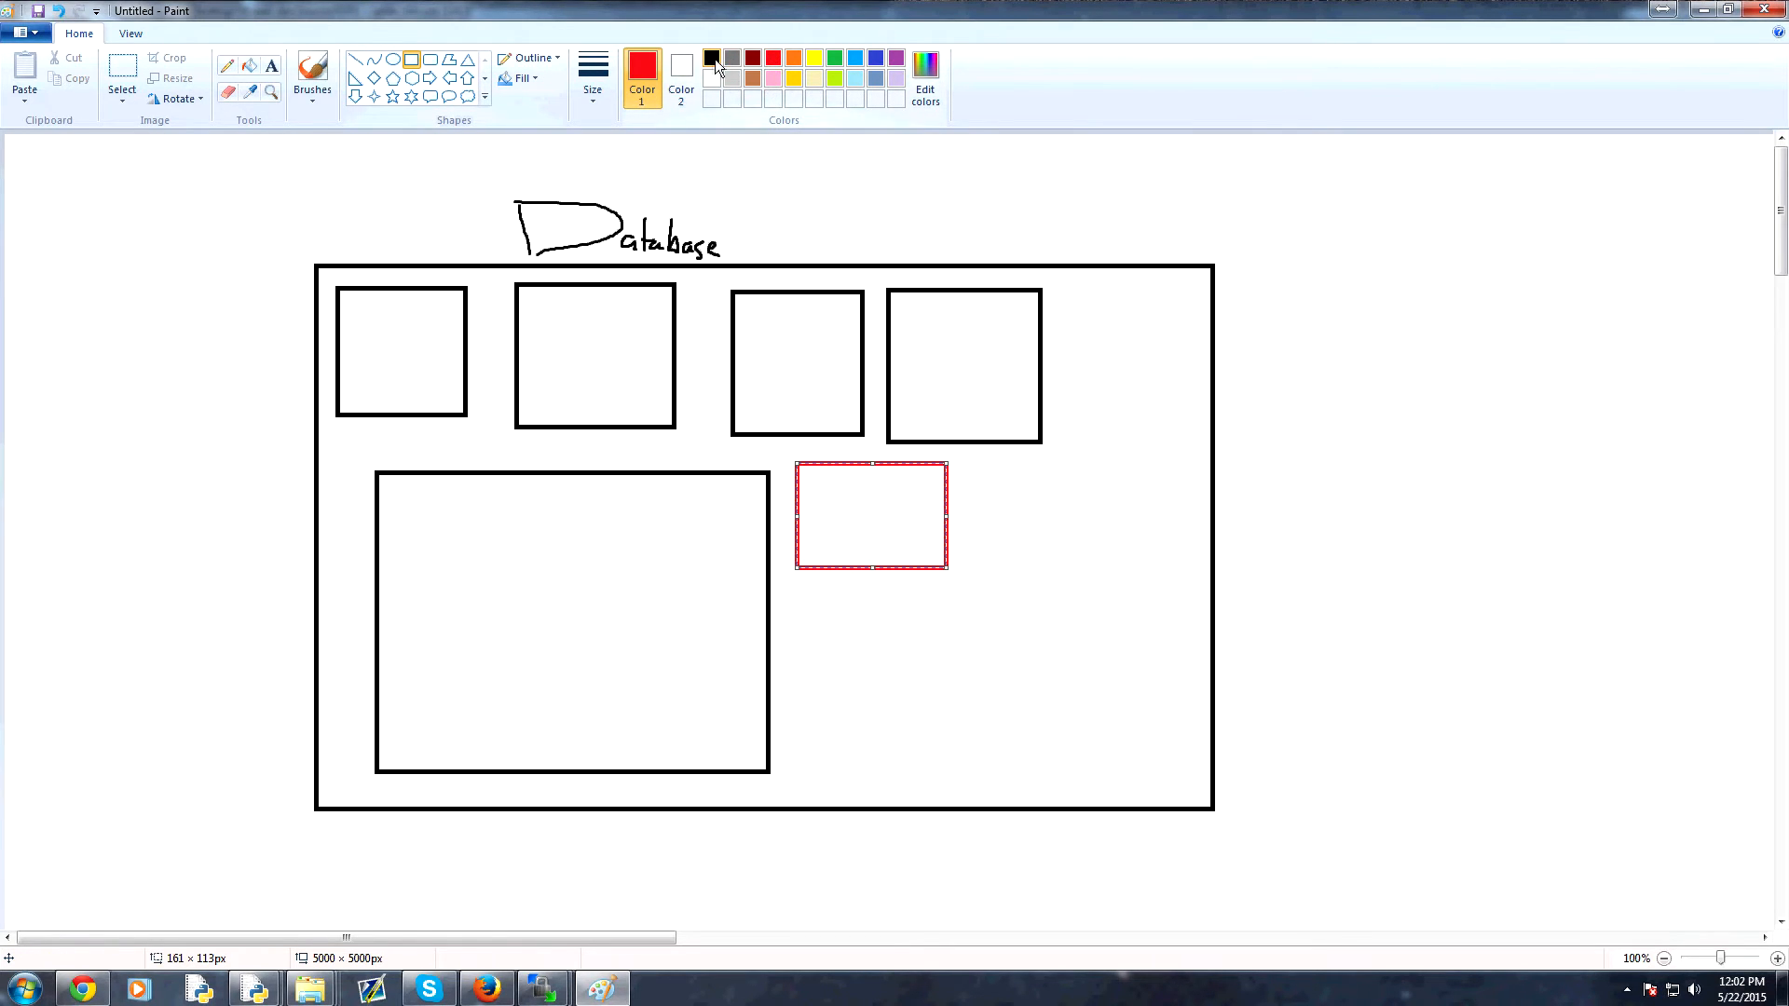
Restore the black outline and divide the top-left box with three vertical lines.
{"action": "left_click", "coordinate": [713, 59]}
{"action": "left_click", "coordinate": [838, 347]}
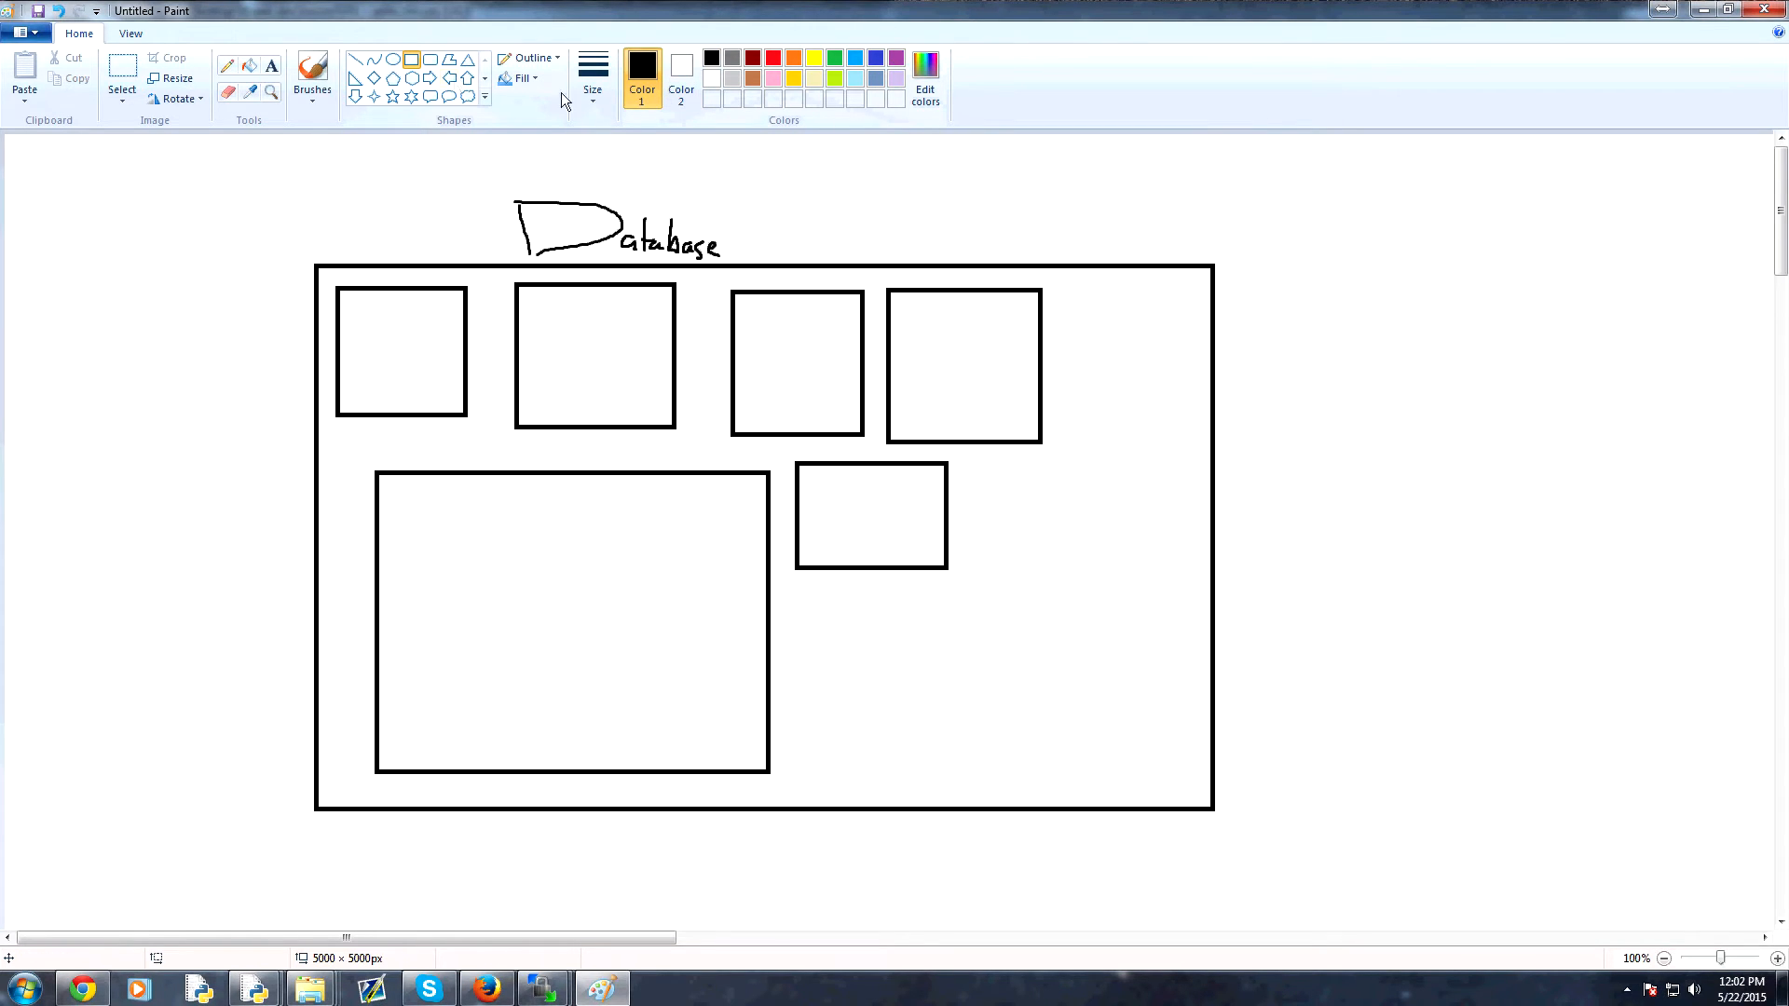
{"action": "left_click", "coordinate": [355, 59]}
{"action": "left_click_drag", "start_coordinate": [359, 289], "coordinate": [359, 417]}
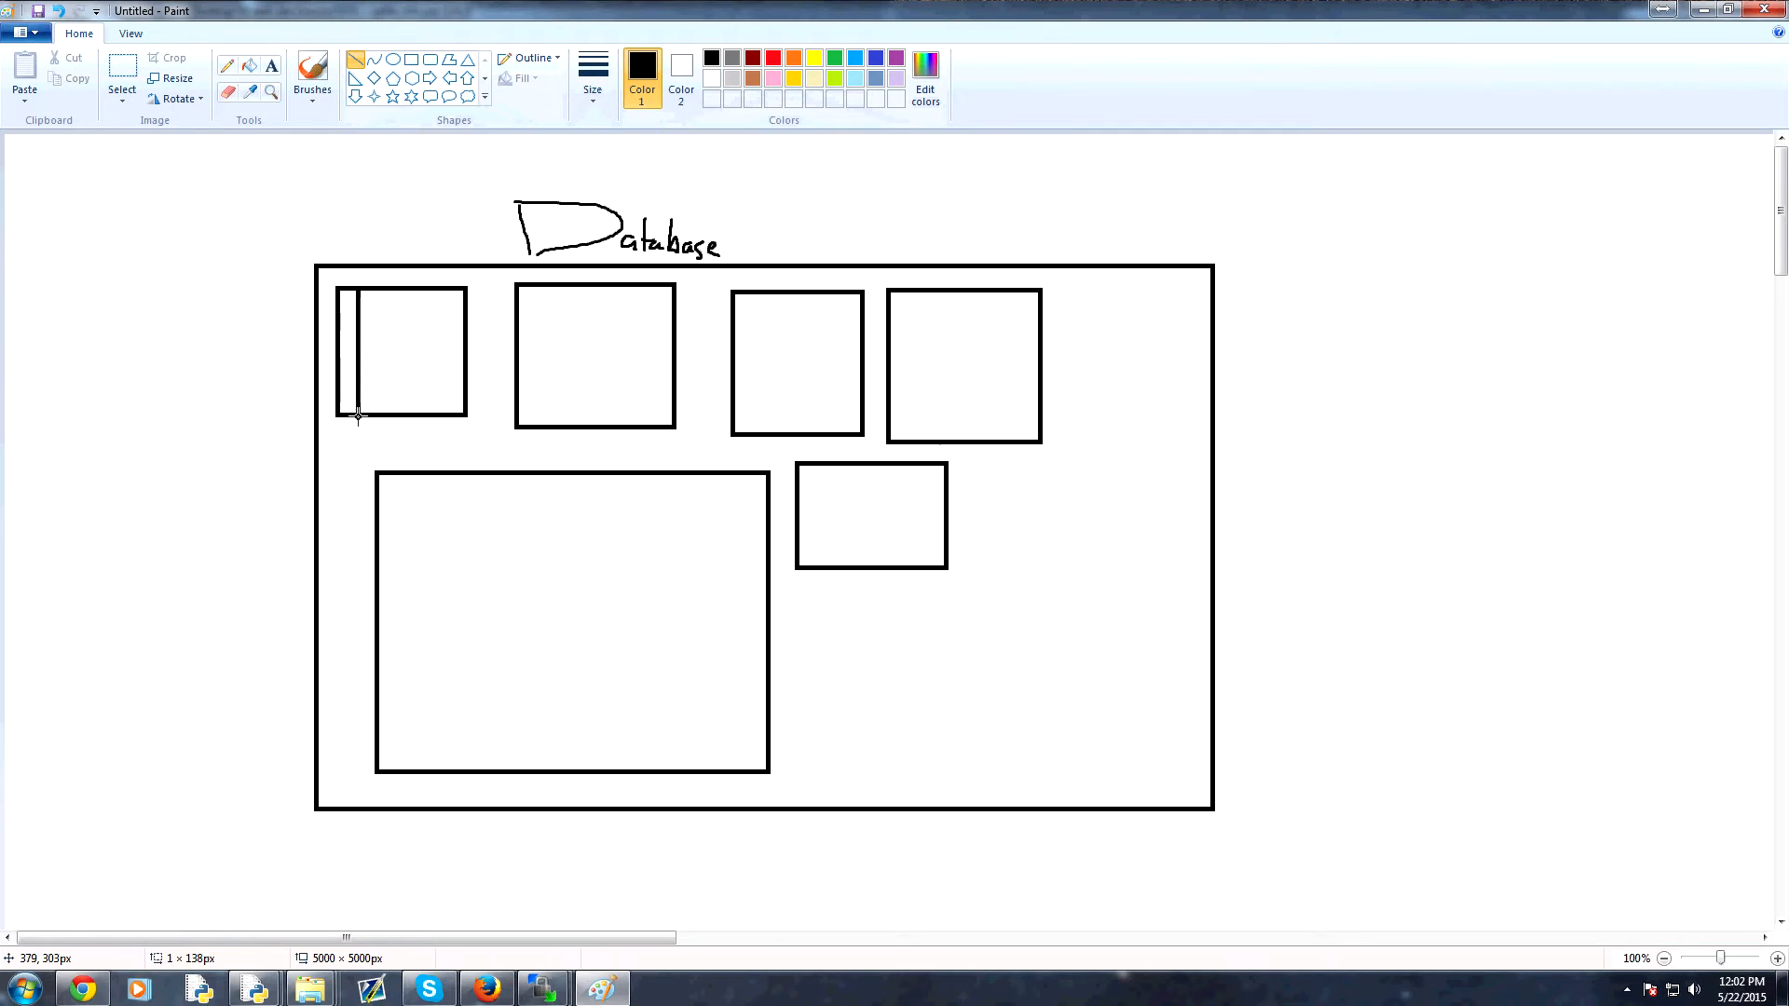
{"action": "left_click_drag", "start_coordinate": [379, 290], "coordinate": [380, 419]}
{"action": "left_click_drag", "start_coordinate": [423, 291], "coordinate": [424, 417]}
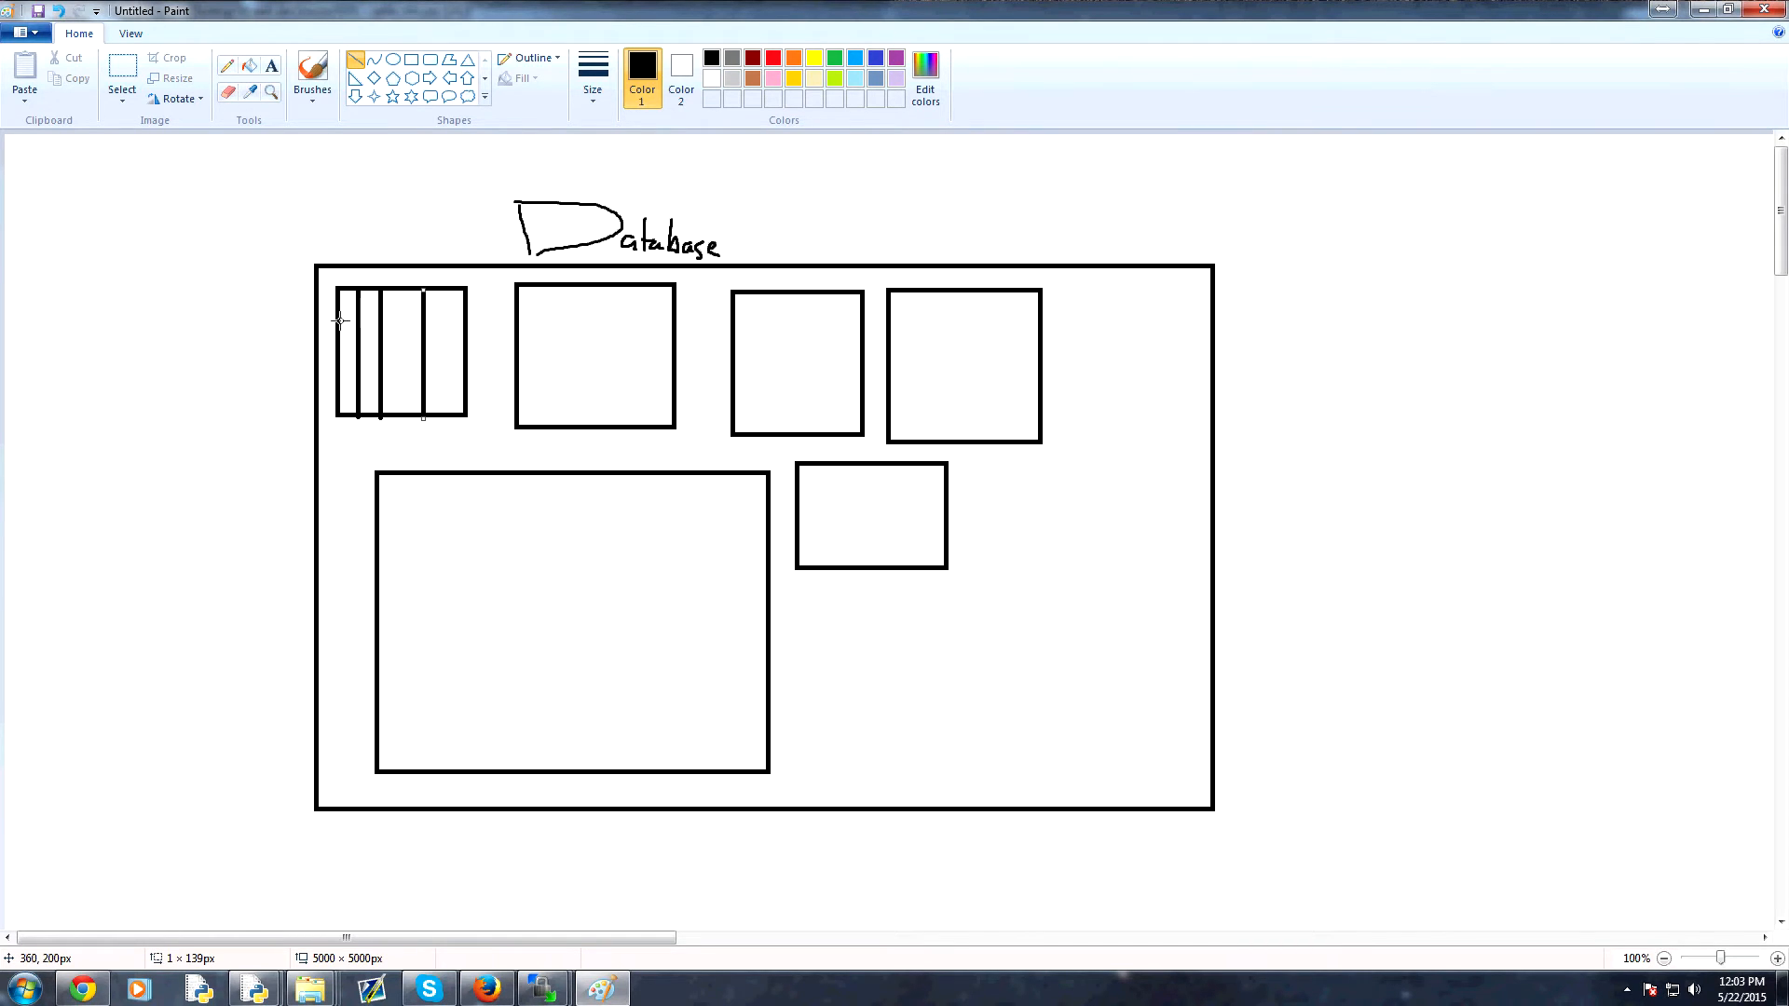
Add three horizontal lines across the top-left box to complete its grid.
{"action": "left_click_drag", "start_coordinate": [338, 320], "coordinate": [467, 320]}
{"action": "left_click_drag", "start_coordinate": [337, 344], "coordinate": [473, 346]}
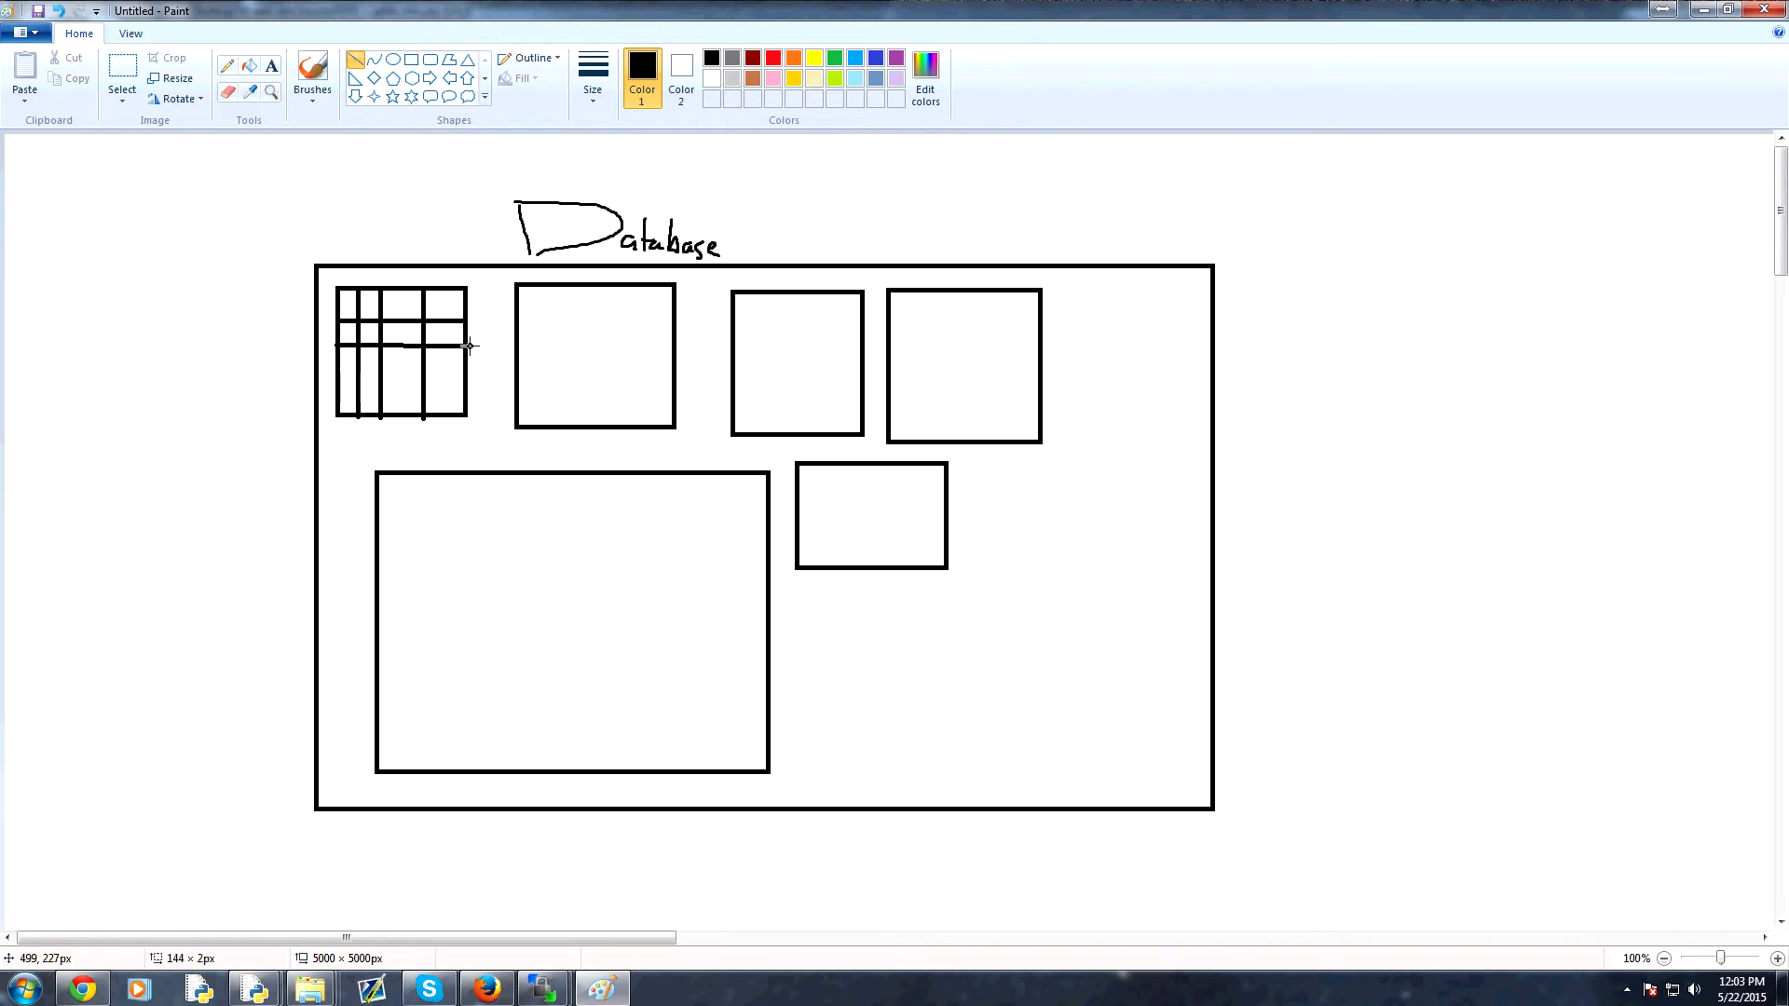
{"action": "left_click", "coordinate": [532, 428]}
{"action": "left_click_drag", "start_coordinate": [338, 369], "coordinate": [467, 370]}
{"action": "left_click", "coordinate": [436, 425]}
{"action": "left_click", "coordinate": [312, 77]}
Handwrite the label 'Table' inside the second box with a freehand stroke.
{"action": "mouse_move", "coordinate": [536, 335]}
{"action": "left_mouse_down"}
{"action": "mouse_move", "coordinate": [545, 366]}
{"action": "mouse_move", "coordinate": [571, 330]}
{"action": "mouse_move", "coordinate": [568, 361]}
{"action": "mouse_move", "coordinate": [621, 348]}
{"action": "mouse_move", "coordinate": [634, 367]}
{"action": "left_mouse_up"}
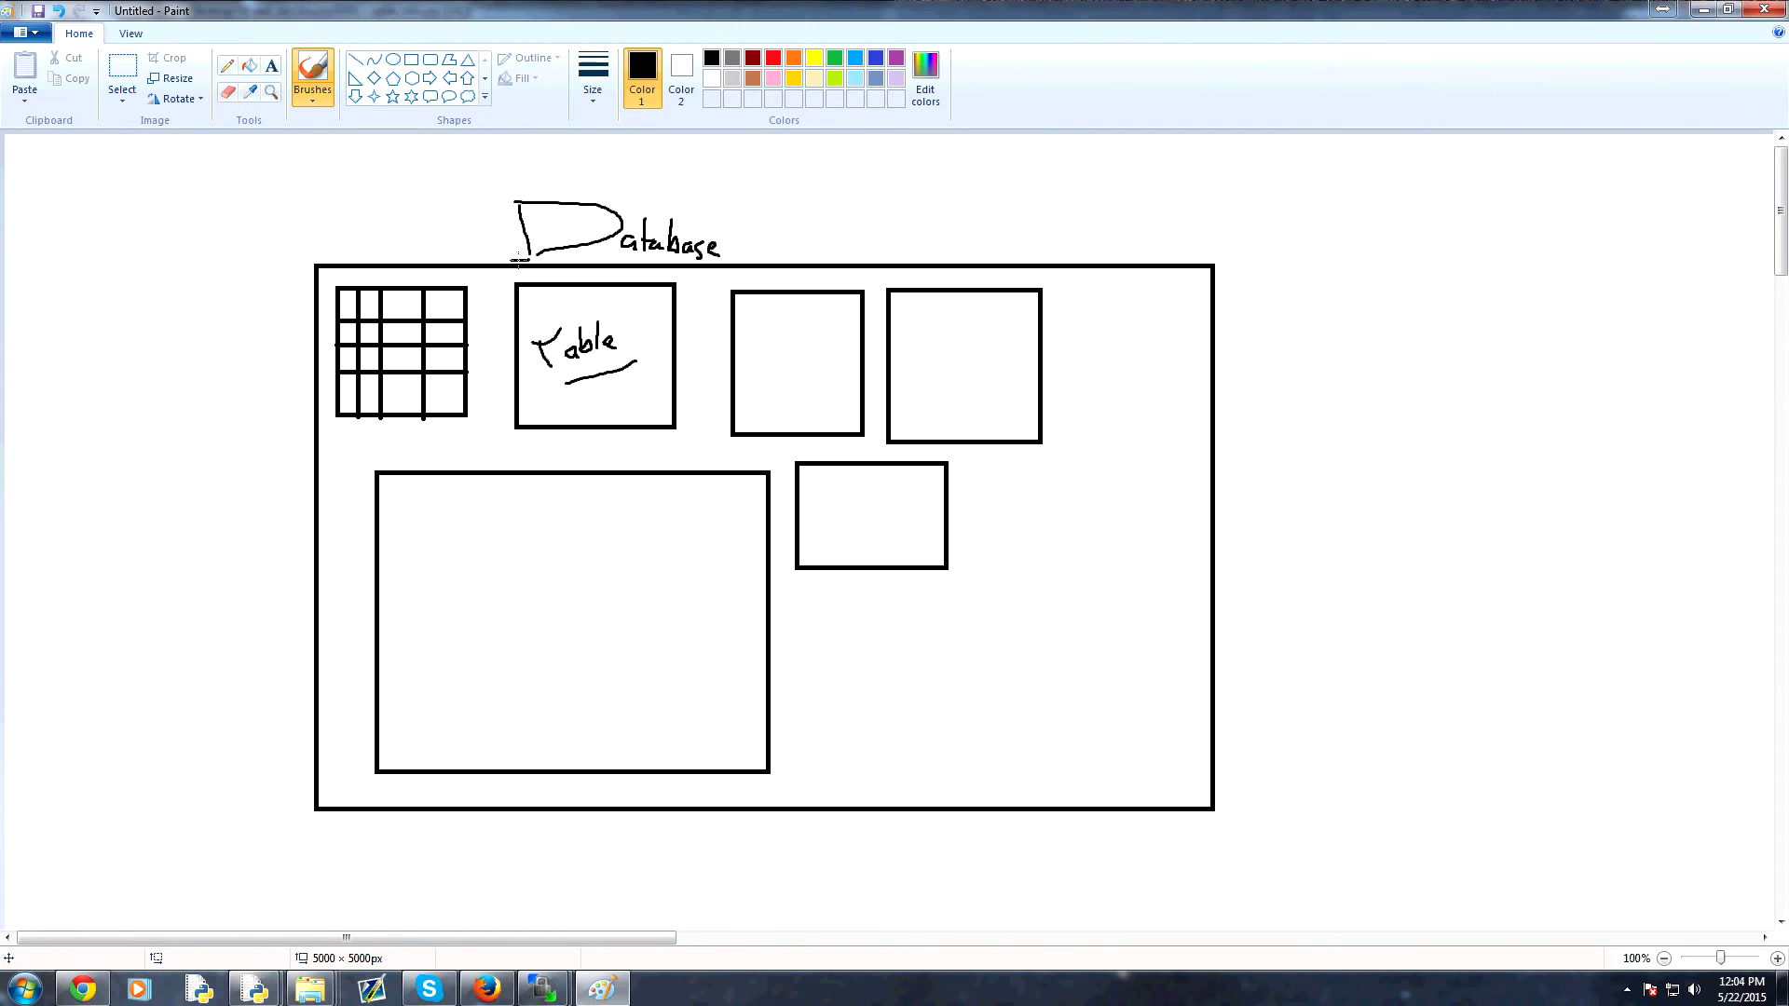
Draw a freehand underline beneath the handwritten 'Database' title.
{"action": "left_click_drag", "start_coordinate": [517, 260], "coordinate": [779, 252]}
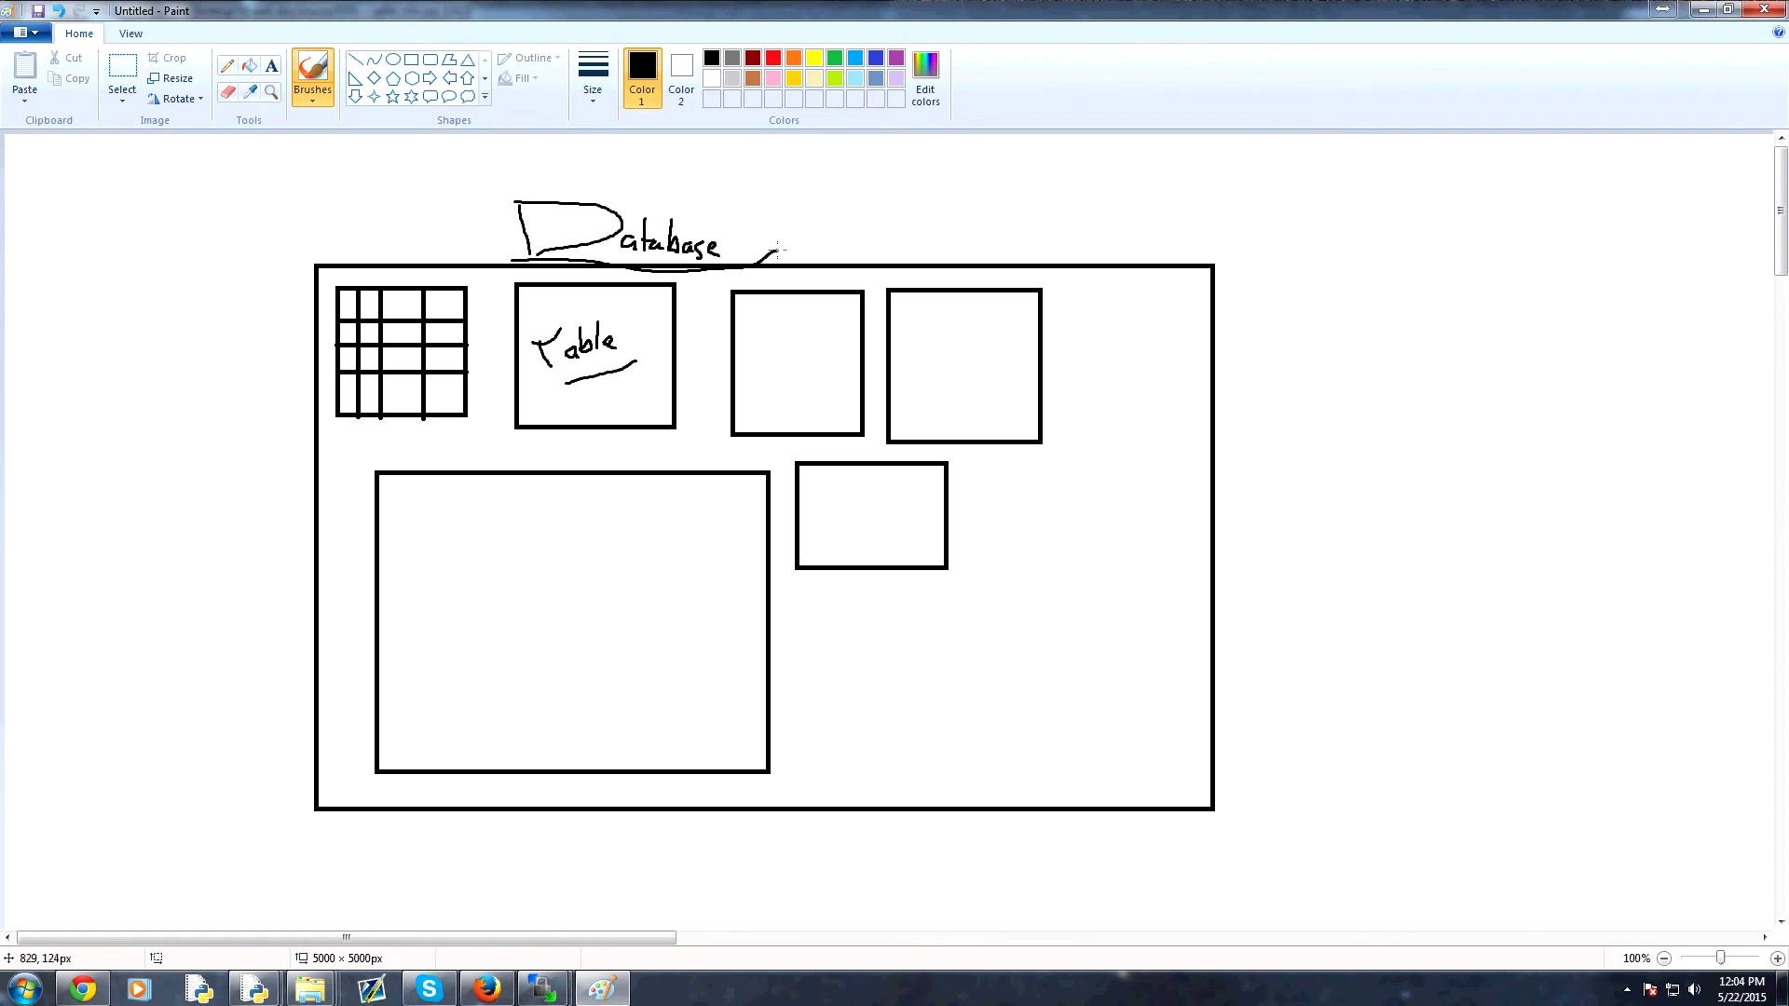